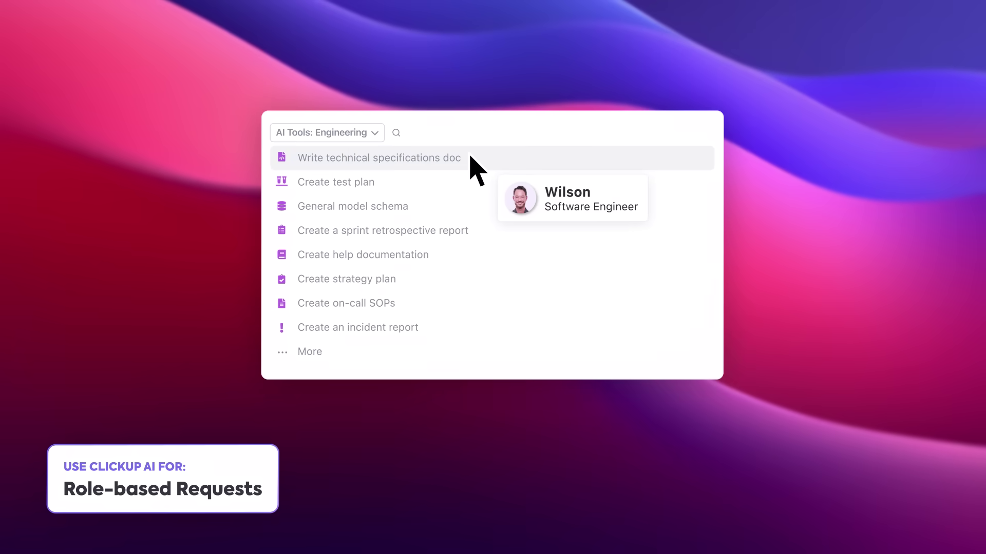
- Start the AI technical specifications doc generator for FocusMaster5000
left_click(472, 164)
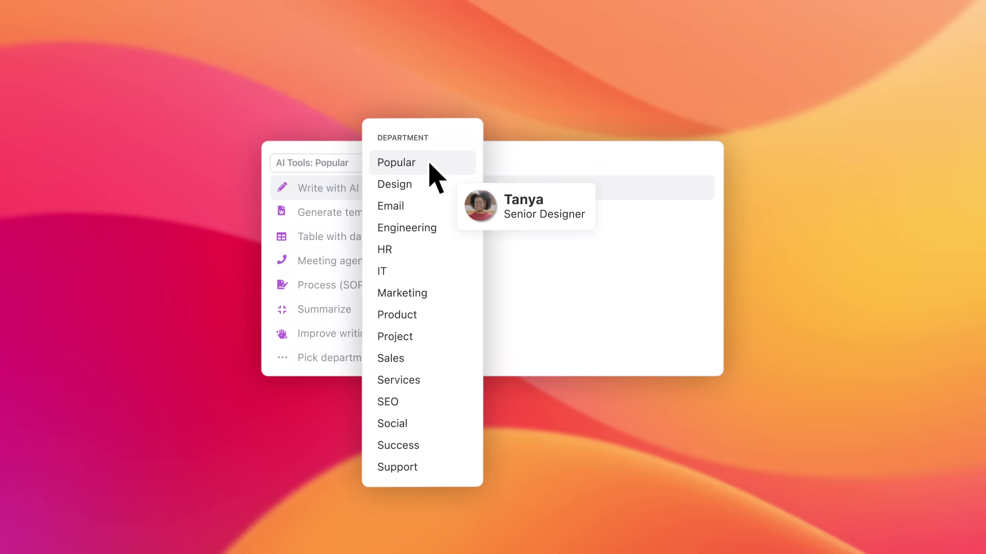
- Generate Design department user journeys for FocusMaster5000 from the filled brainstorm form
left_click(428, 188)
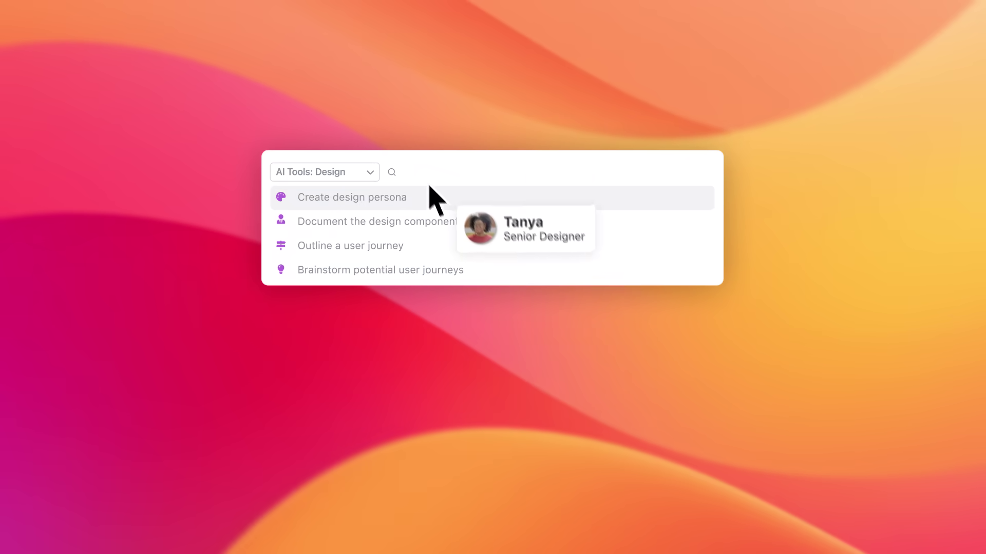
left_click(475, 269)
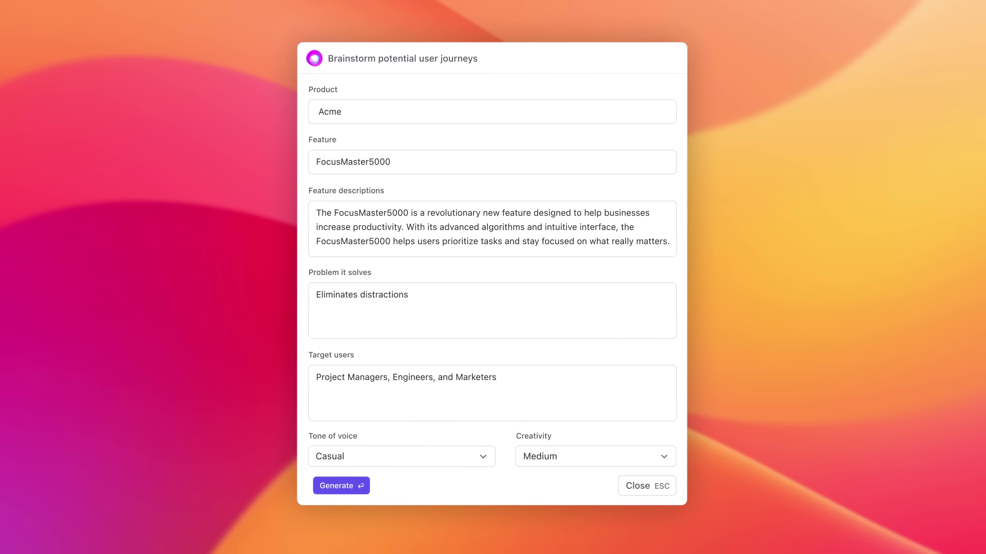
key("Return")
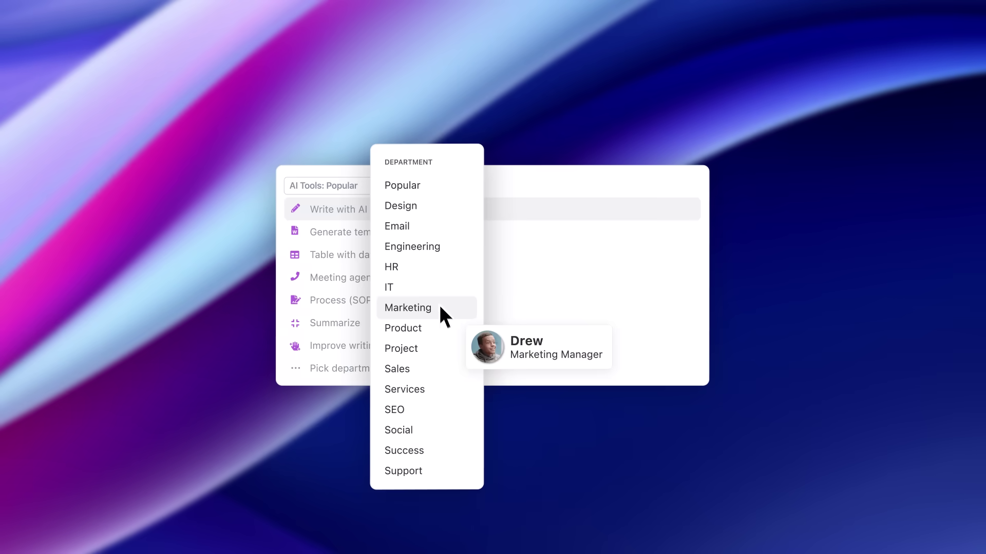
- Generate a Marketing email campaign outline for FocusMaster5000, then add a new line in the launch plan doc
left_click(445, 310)
left_click(442, 347)
type("The FocusMaster5000")
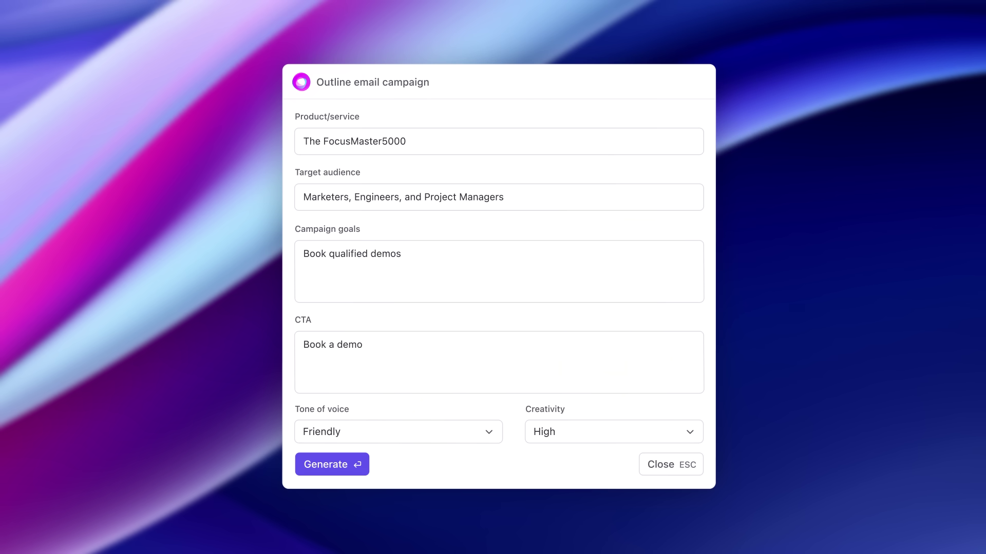
left_click(331, 464)
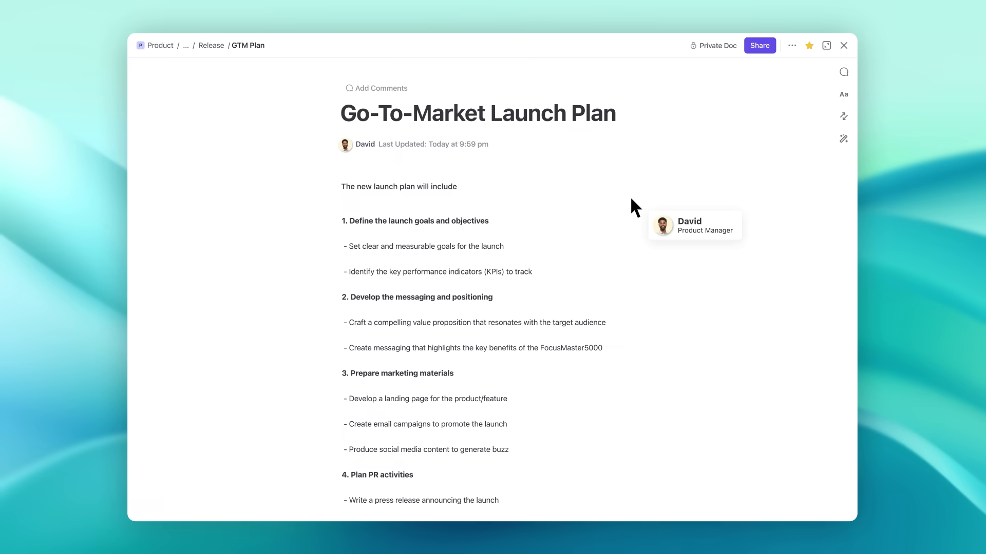
scroll(630, 197, "down", 5)
scroll(630, 196, "down", 5)
scroll(630, 197, "down", 5)
scroll(630, 197, "down", 3)
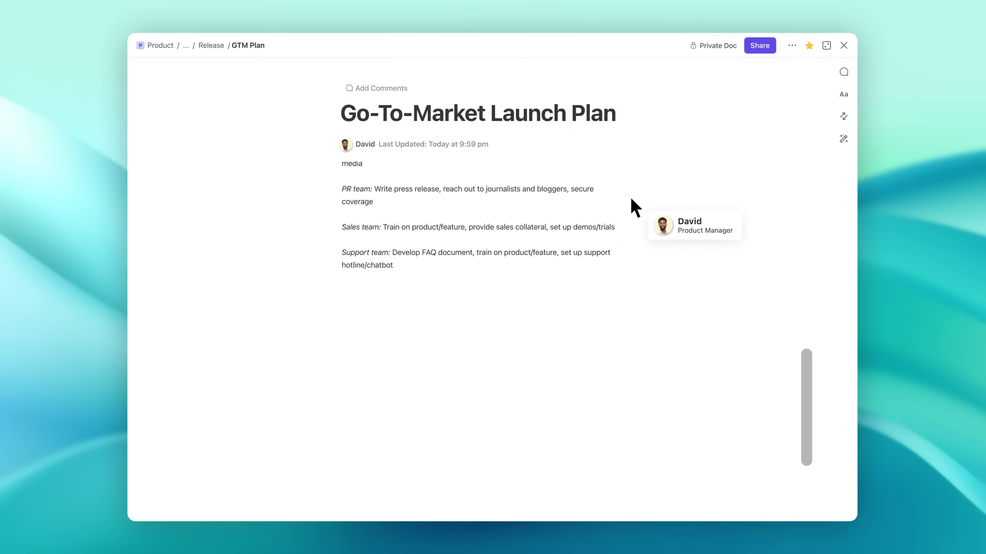
scroll(631, 196, "down", 2)
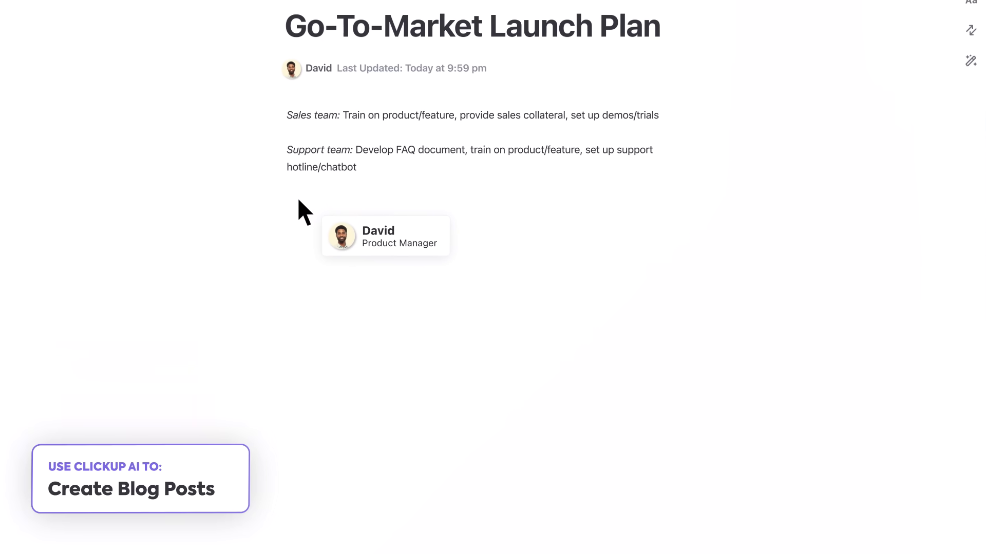
left_click(298, 198)
type("/AI Tools")
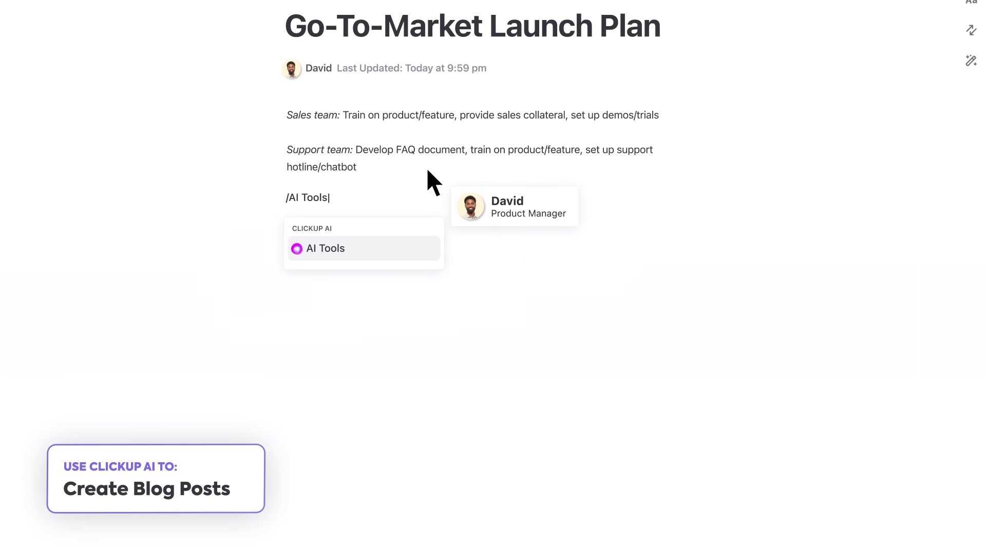
- Draft a Marketing AI blog post announcing FocusMaster5000, with topic and target audience filled in
key("Return")
left_click(441, 291)
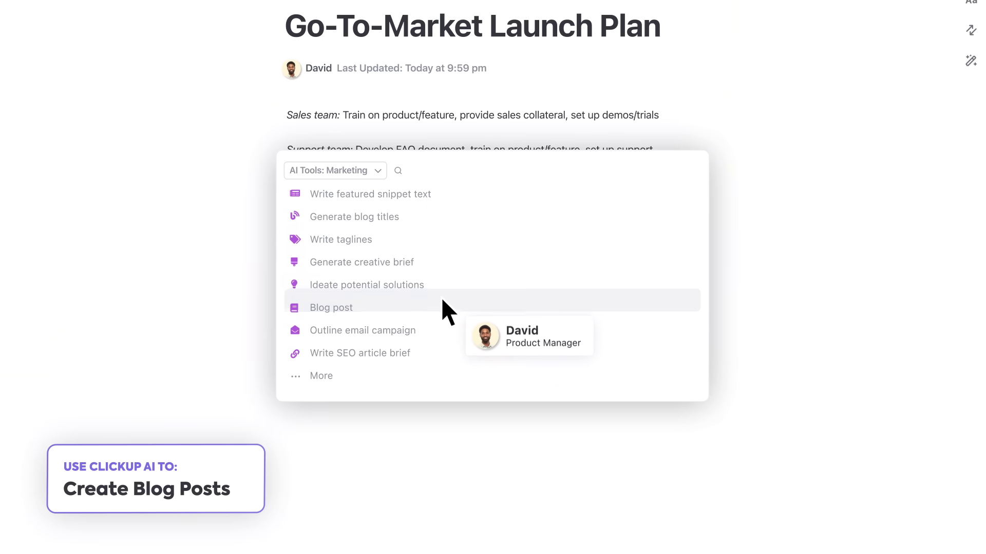
left_click(441, 304)
type("The purpose of this blog is to announce a brand new feature that we're releasing - The FocusMaster5000. It's a revolutionary new feature designed to help businesses increase productivity, prioritize tasks, and stay focused on what matters.")
key("Tab")
type("Marketers, Project Managers, Engin")
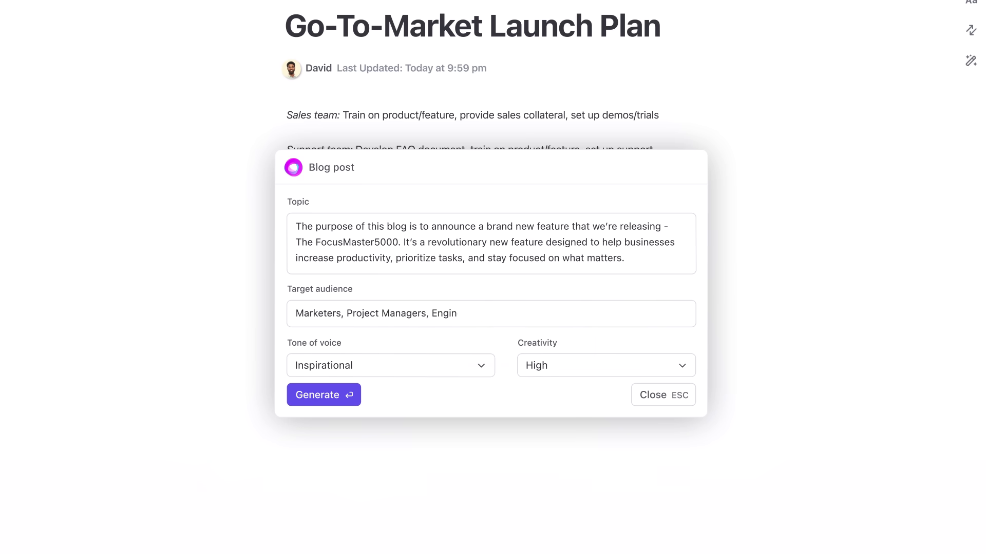
key("Return")
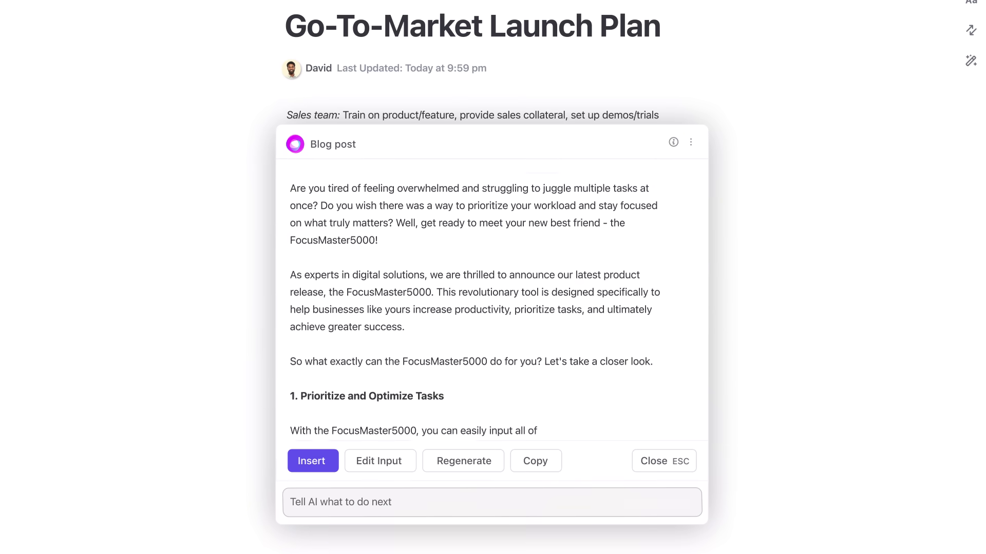
- Regenerate the blog post with 'Make it more exciting' and close the launch plan doc
left_click(418, 501)
type("Make it more exciting")
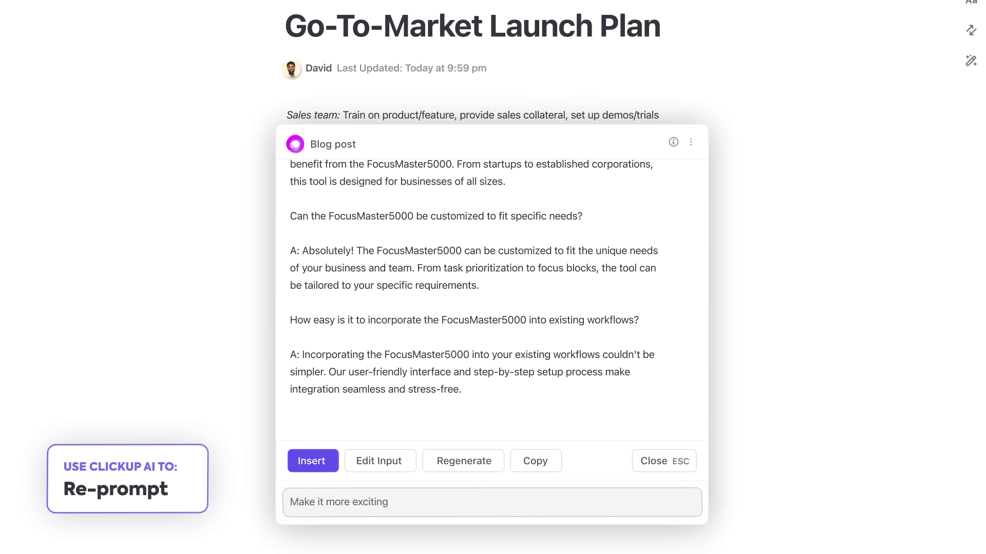
key("Return")
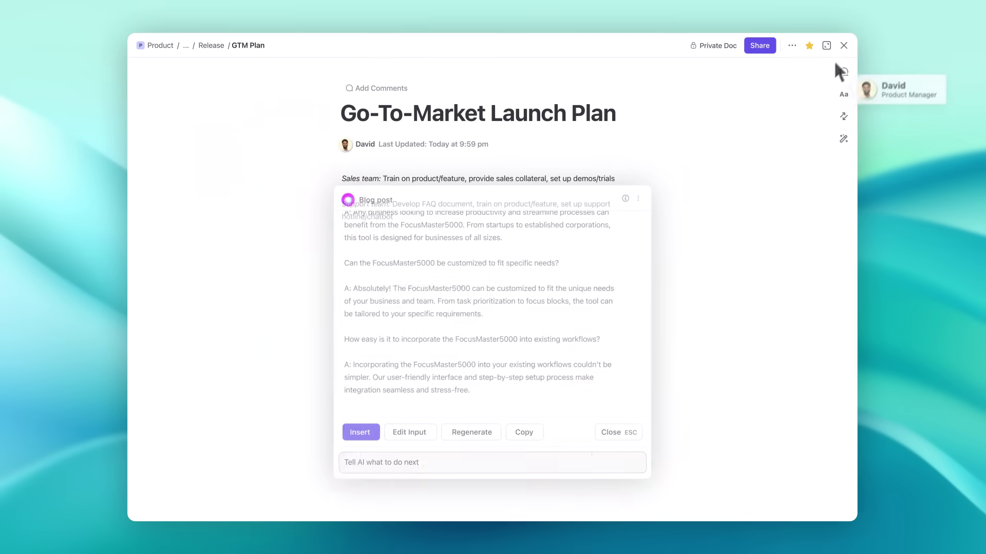
left_click(845, 45)
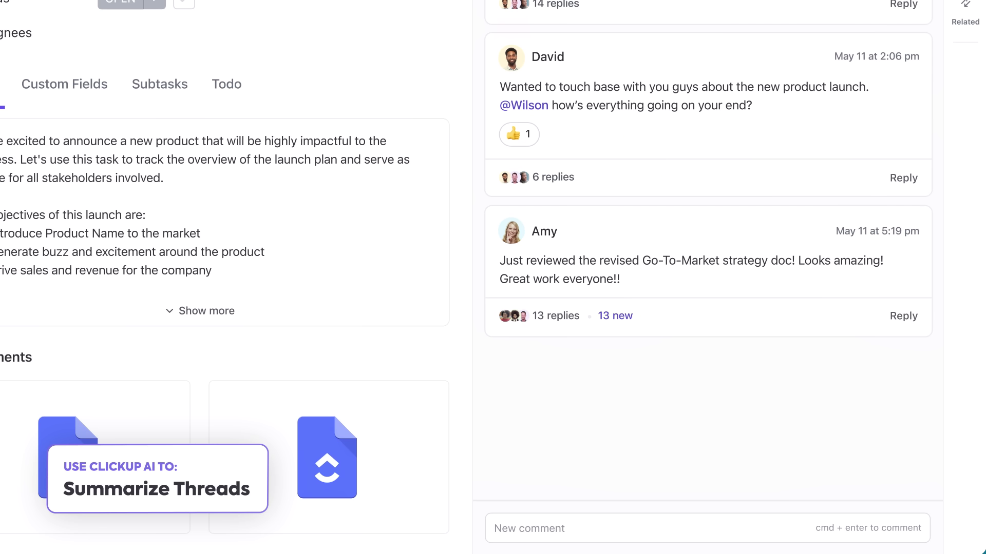
- Summarize Amy's thread, then post 'Couldn't have done it without our amazing team!'
mouse_move(708, 254)
left_click(785, 231)
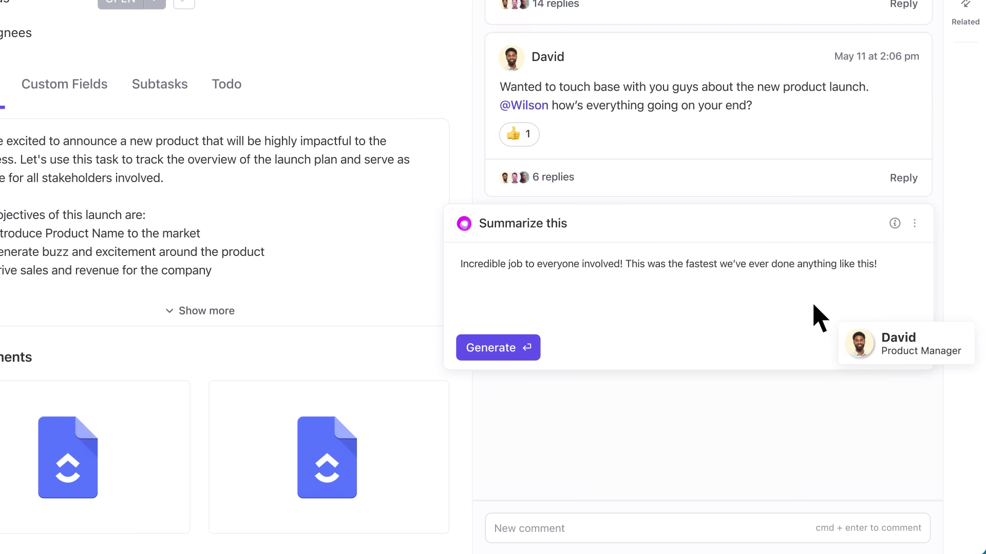
left_click(570, 529)
type("Couldn’t have done it without our amazing team!")
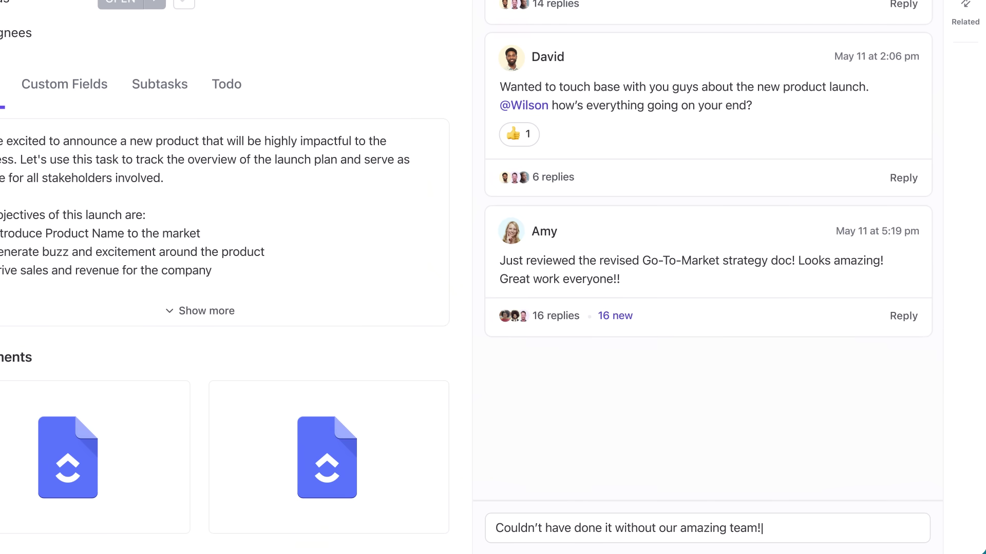
key("super+Return")
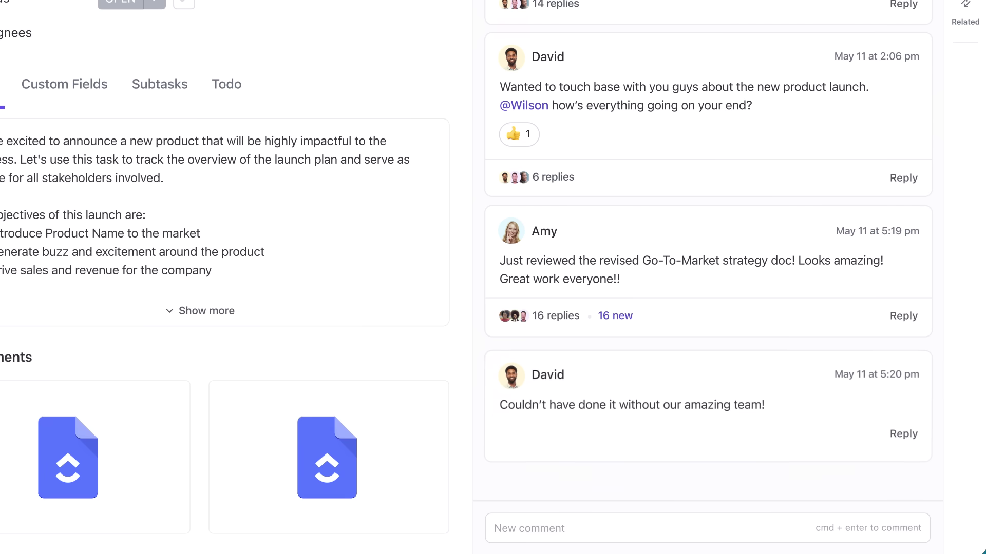